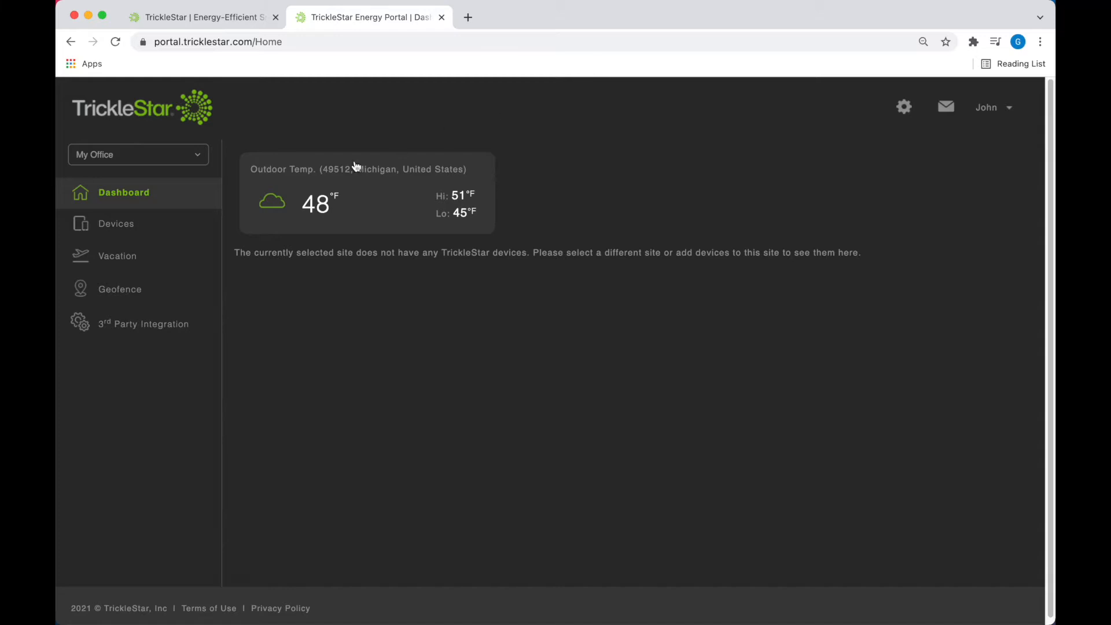
Step: Open the Devices page to see the empty device table for My Office
{"action": "left_click", "coordinate": [128, 227]}
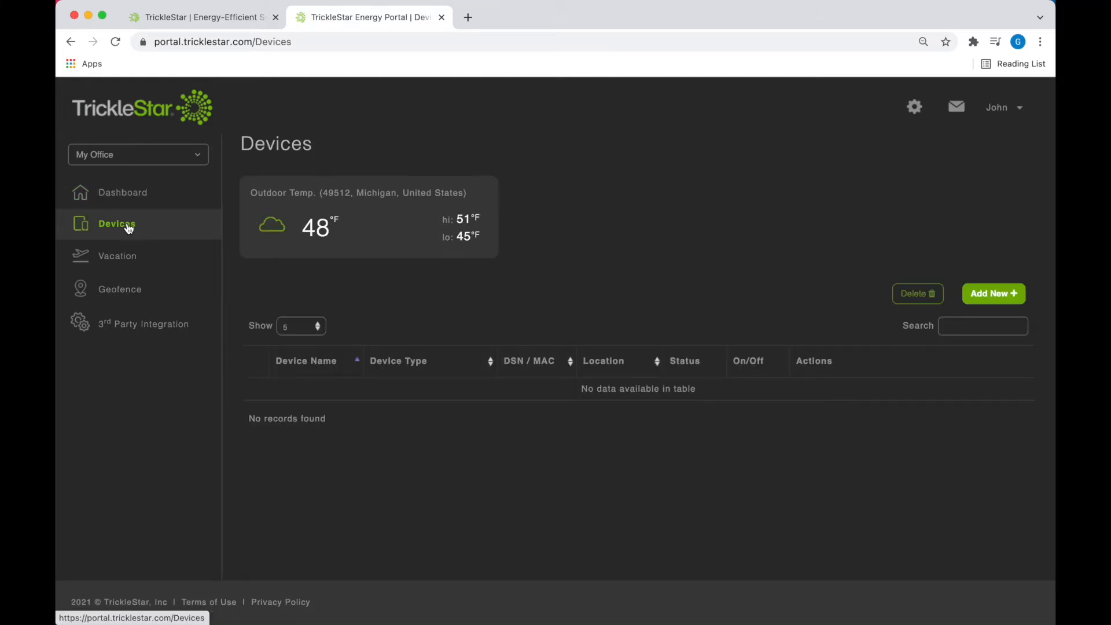
Step: Add a Wi-Fi Electric Water Heater Controller and assign it to the My Office site
{"action": "left_click", "coordinate": [974, 296]}
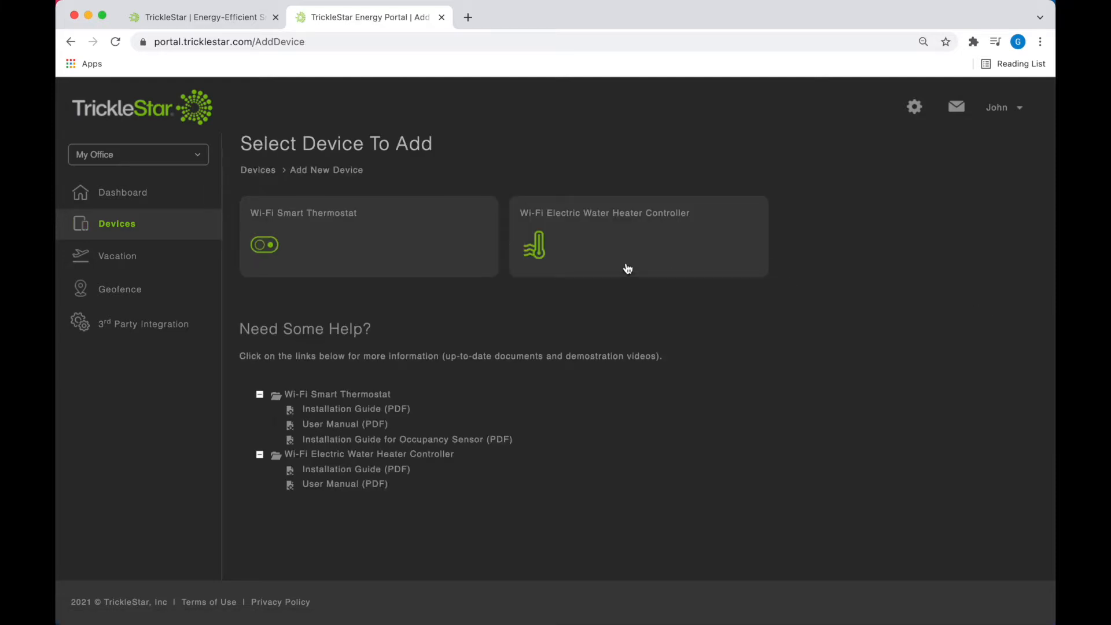
{"action": "left_click", "coordinate": [538, 246]}
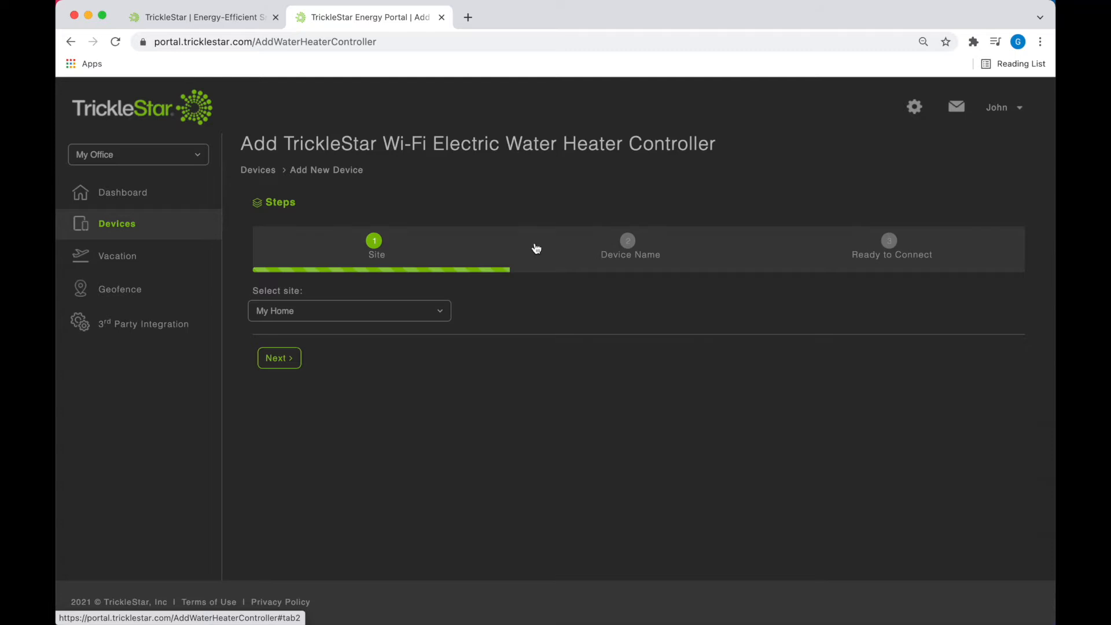
{"action": "left_click", "coordinate": [437, 312]}
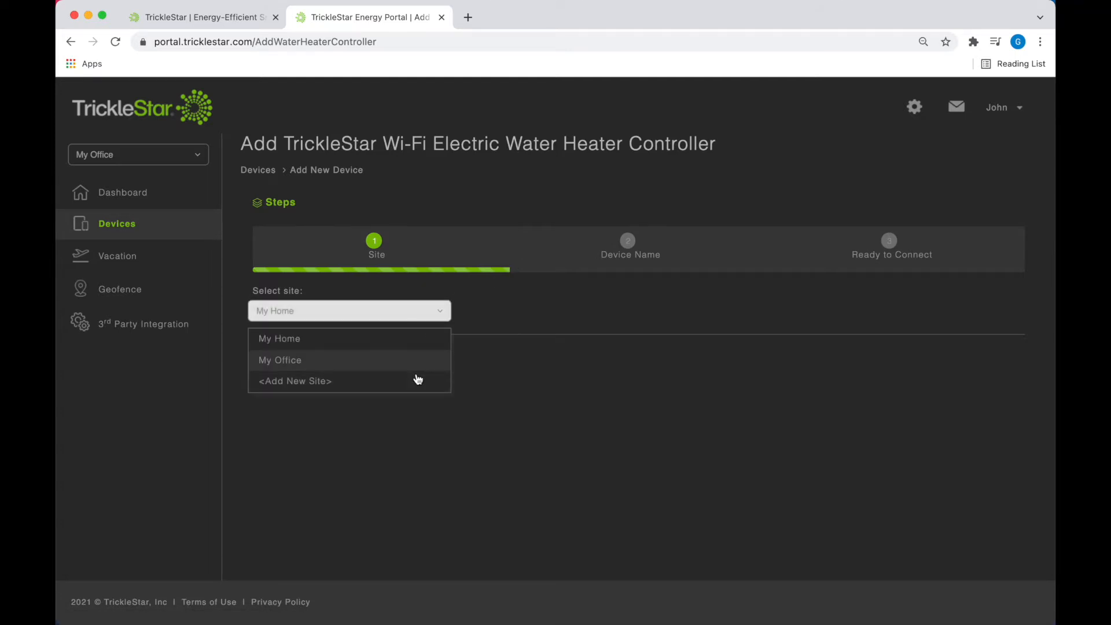
{"action": "left_click", "coordinate": [418, 379]}
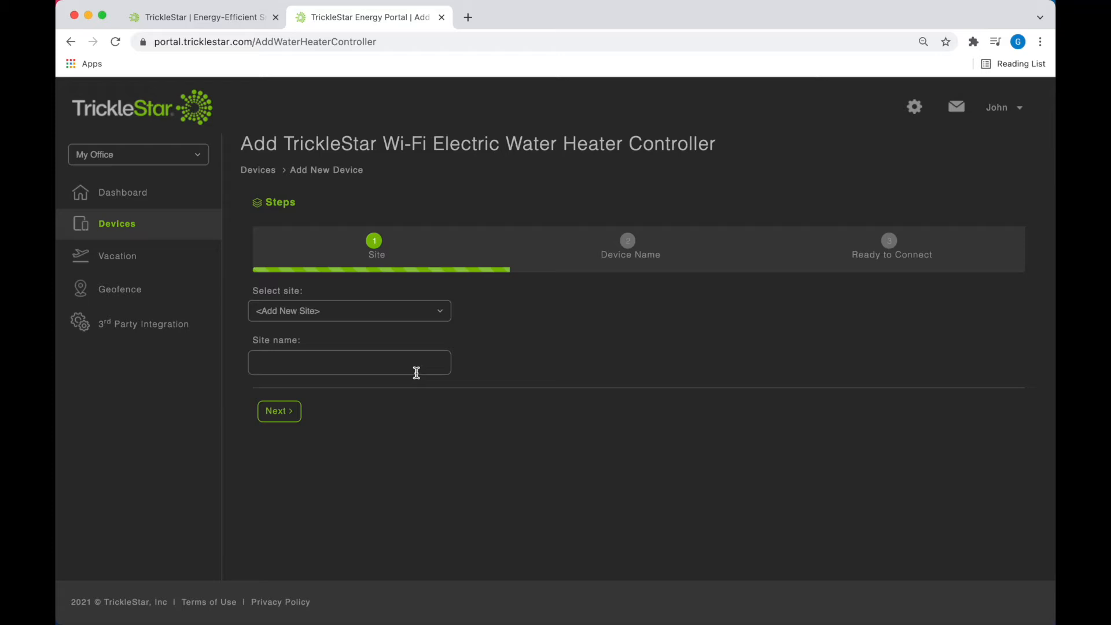
{"action": "left_click", "coordinate": [416, 364]}
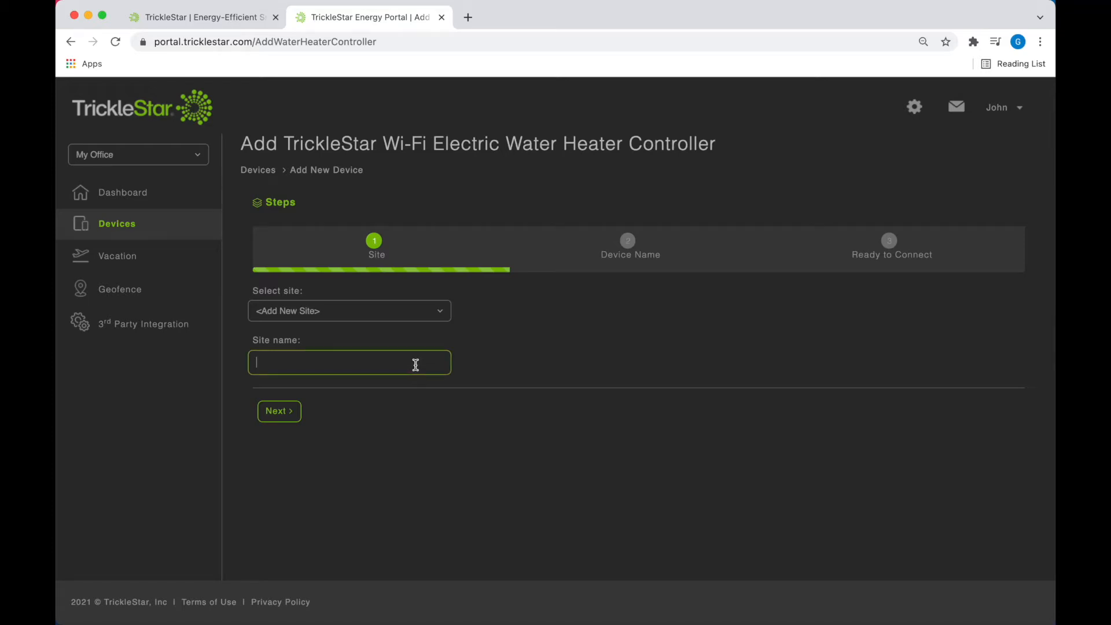
{"action": "left_click", "coordinate": [441, 316]}
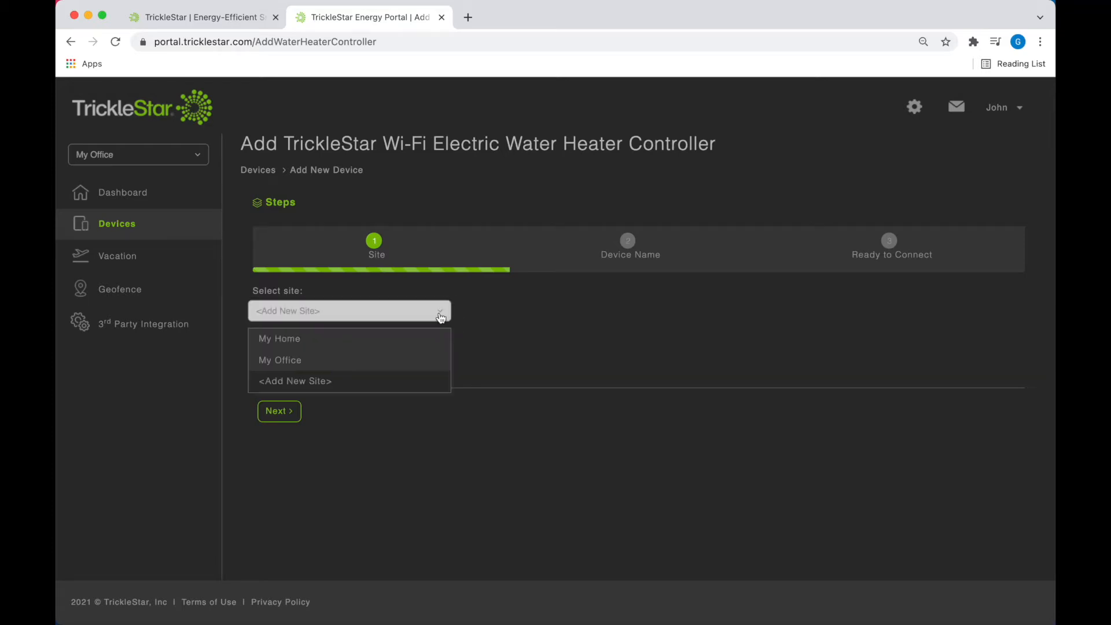
{"action": "left_click", "coordinate": [399, 360]}
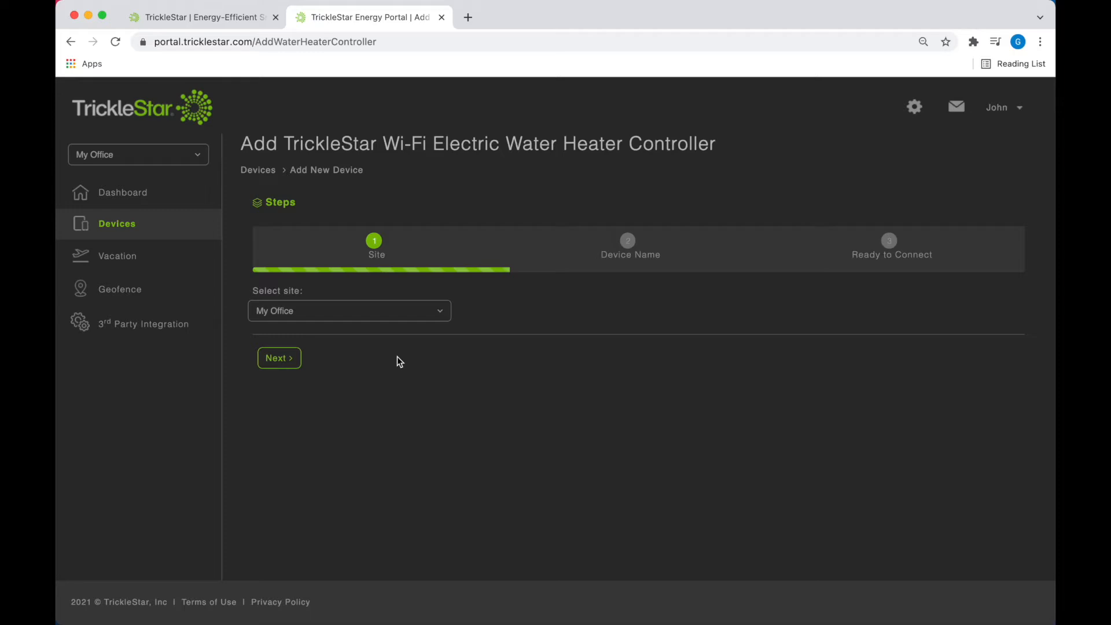
{"action": "left_click", "coordinate": [280, 358]}
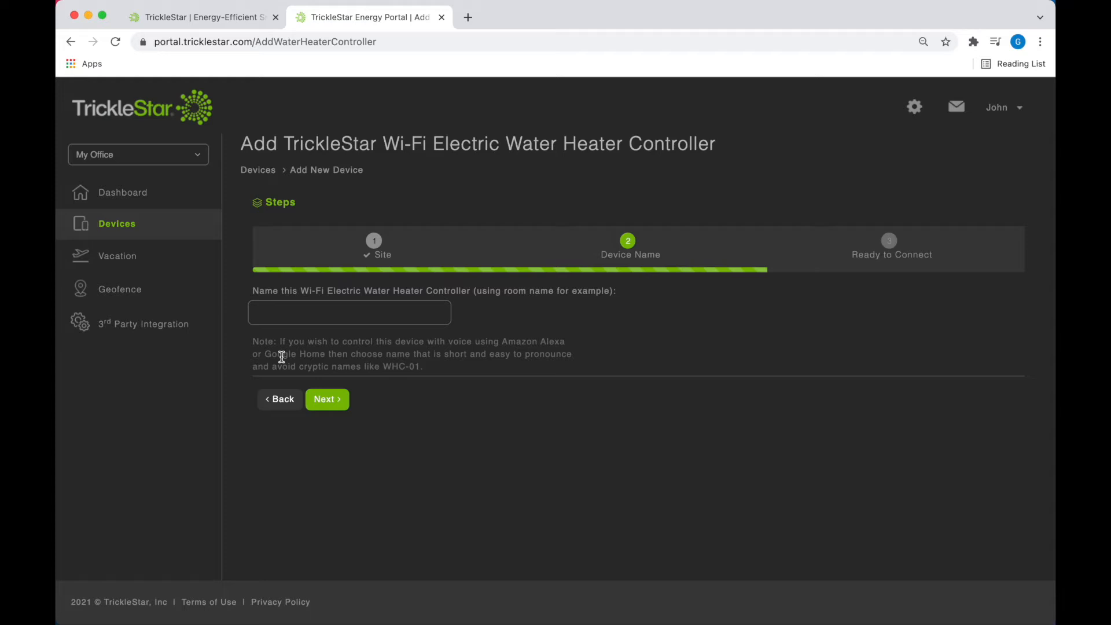
Step: Enter 'Office Water Heater' as the device name and advance to Ready to Connect
{"action": "left_click", "coordinate": [334, 315]}
{"action": "type", "text": "Office Water"}
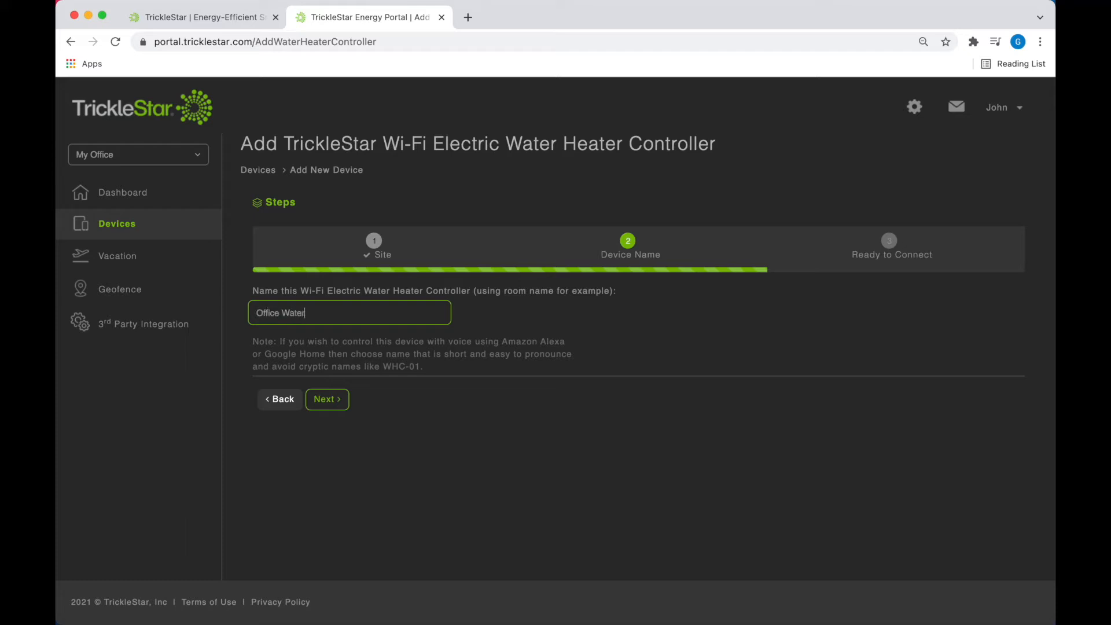
{"action": "type", "text": " Heater"}
{"action": "left_click", "coordinate": [326, 399]}
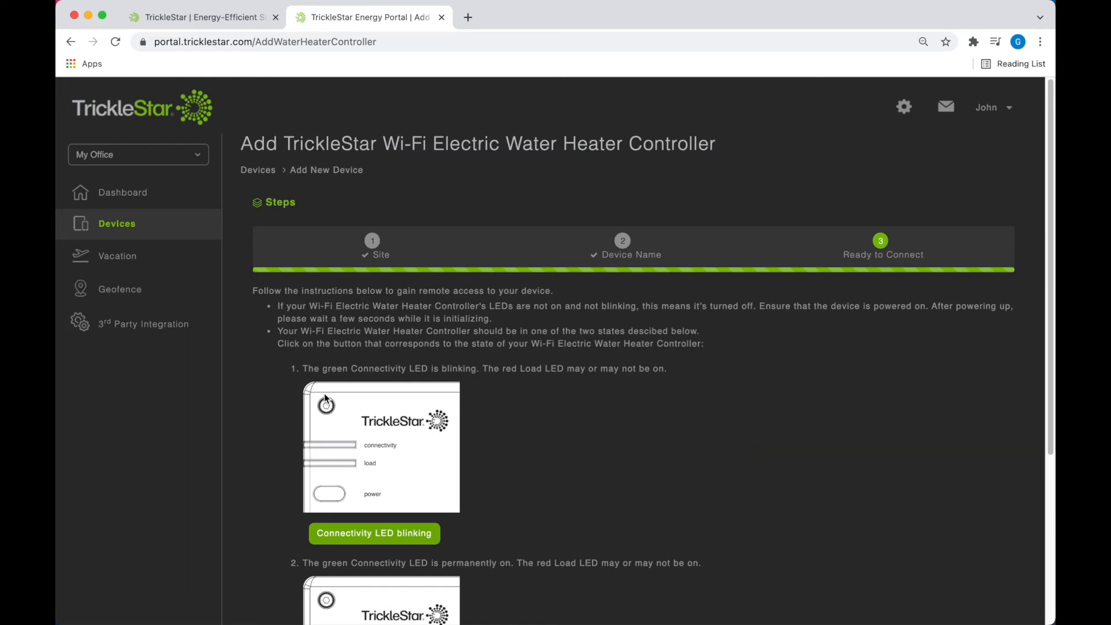
{"action": "left_click", "coordinate": [349, 540]}
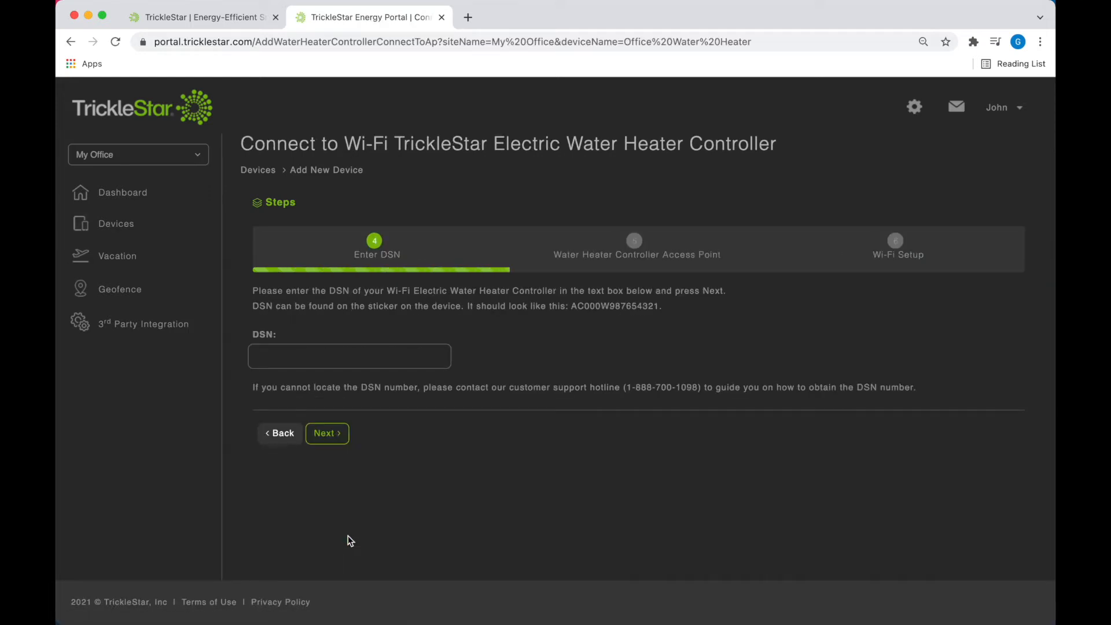
{"action": "left_click", "coordinate": [340, 357]}
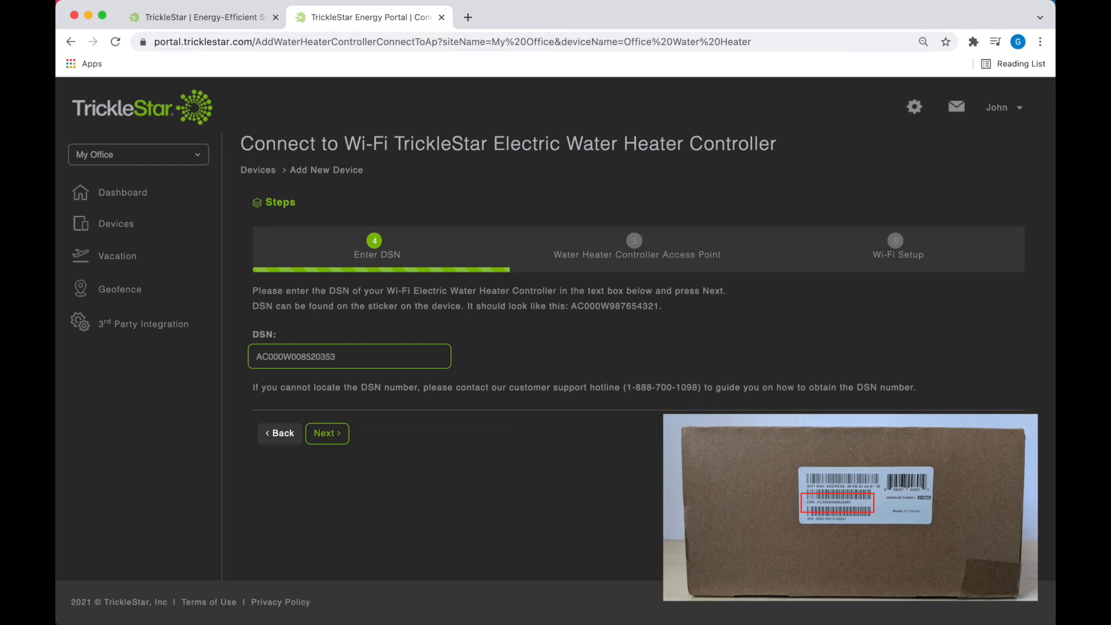
{"action": "left_click", "coordinate": [334, 433]}
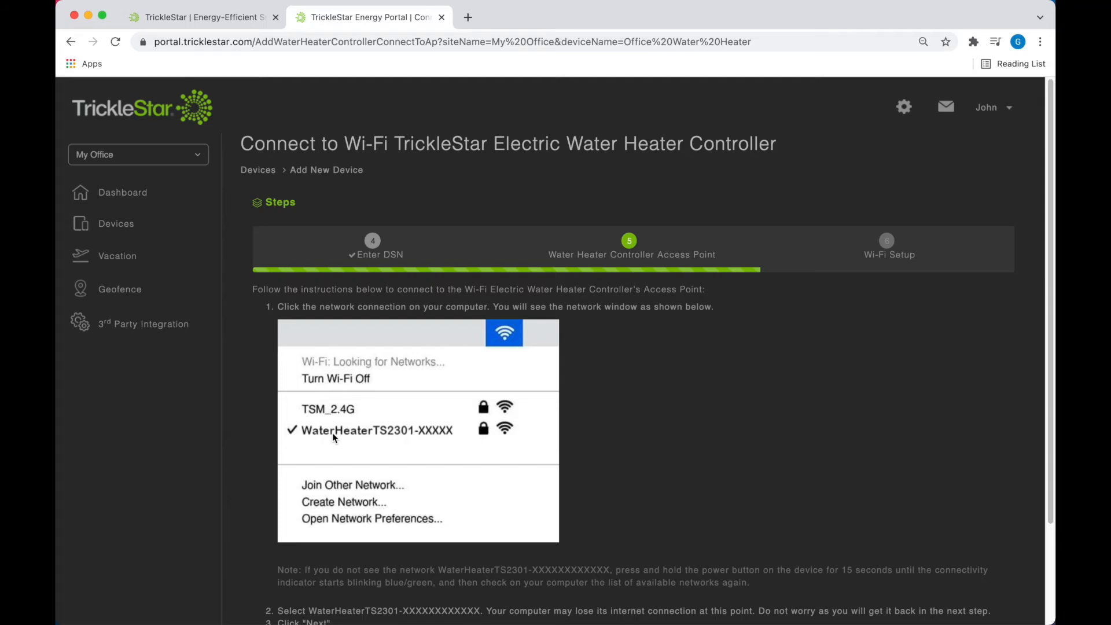
{"action": "scroll", "coordinate": [334, 438], "scroll_direction": "down", "scroll_amount": 3}
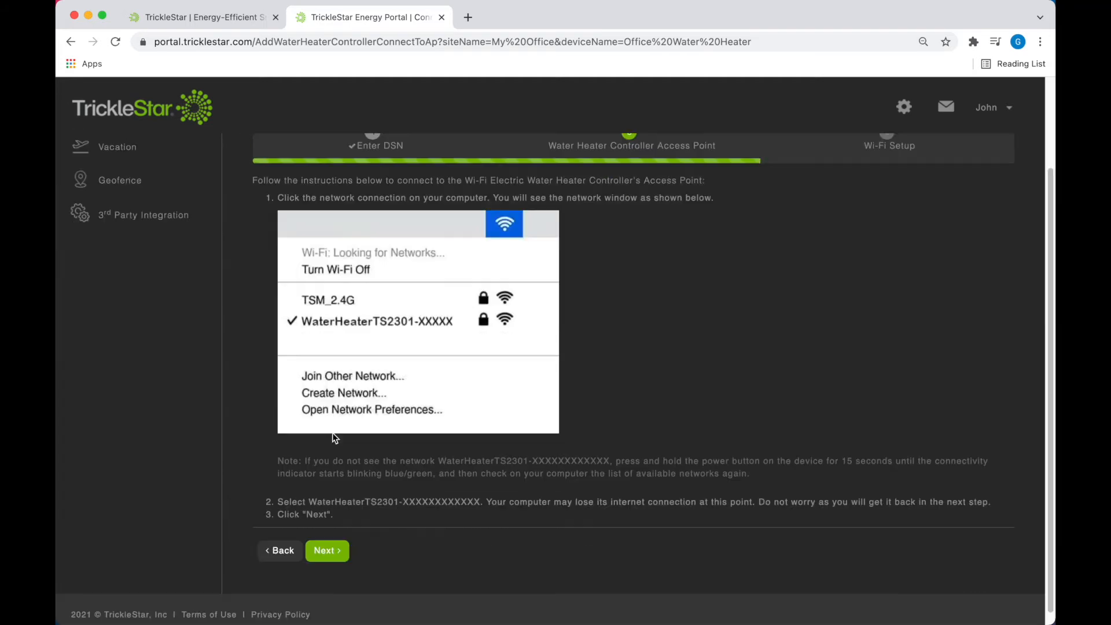
{"action": "left_click", "coordinate": [333, 539]}
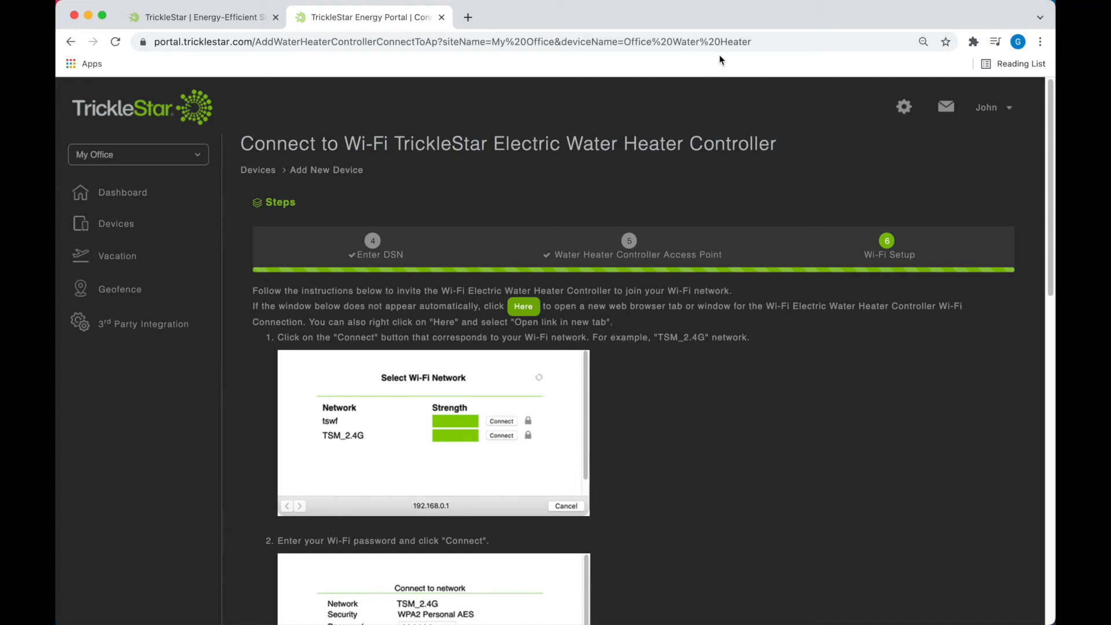
Step: Join the Mac to the WaterHeaterTS2301 network and close its Join pop-up window
{"action": "left_click", "coordinate": [869, 8]}
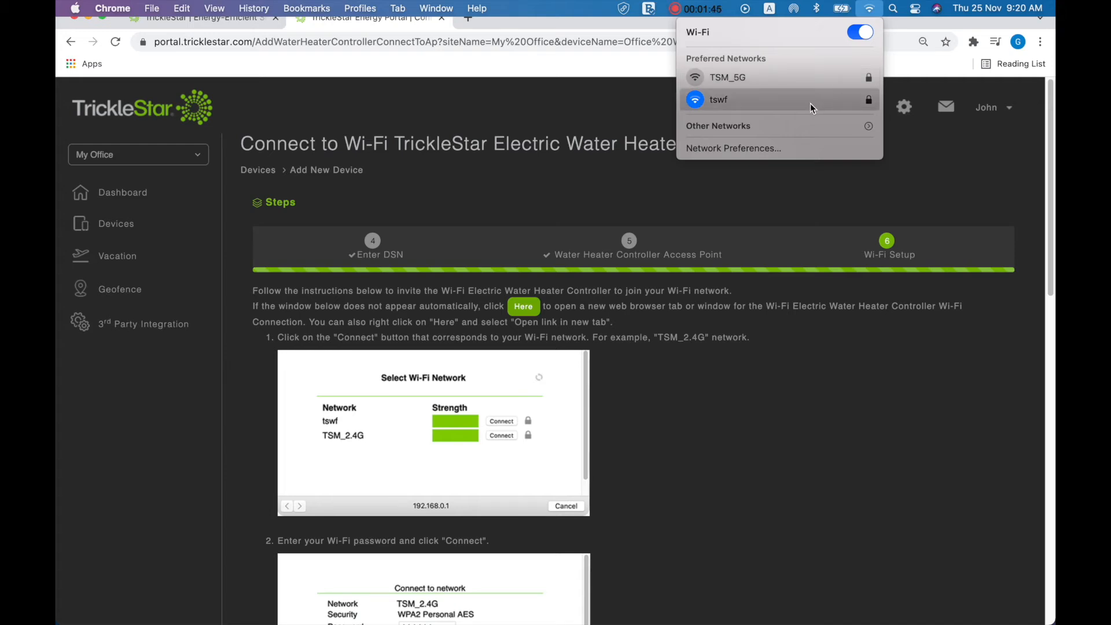
{"action": "left_click", "coordinate": [805, 122]}
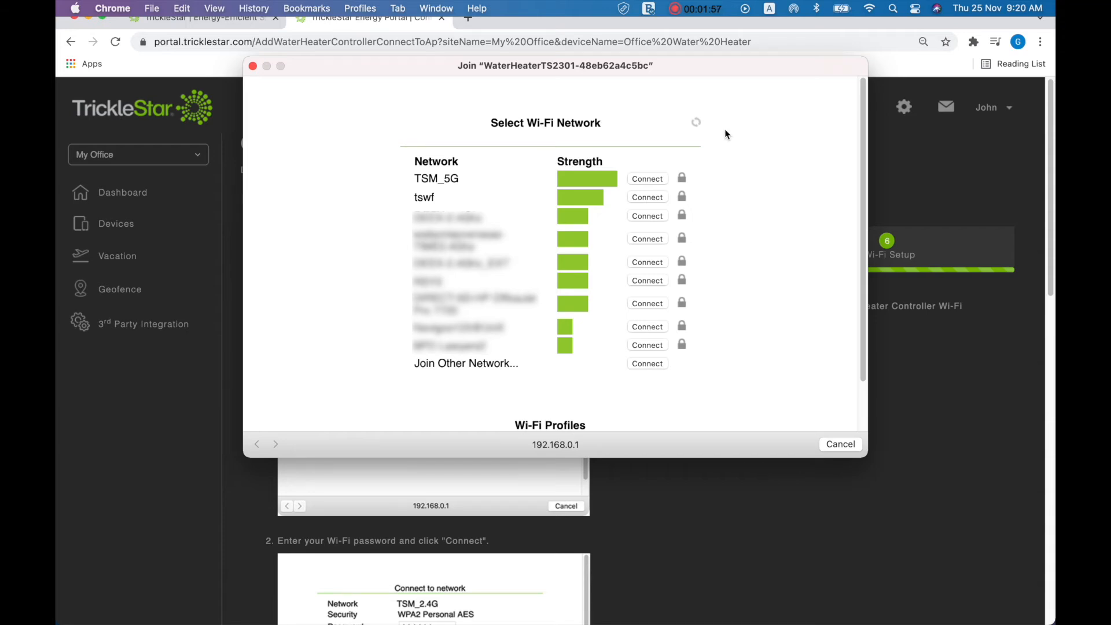
{"action": "left_click", "coordinate": [252, 66]}
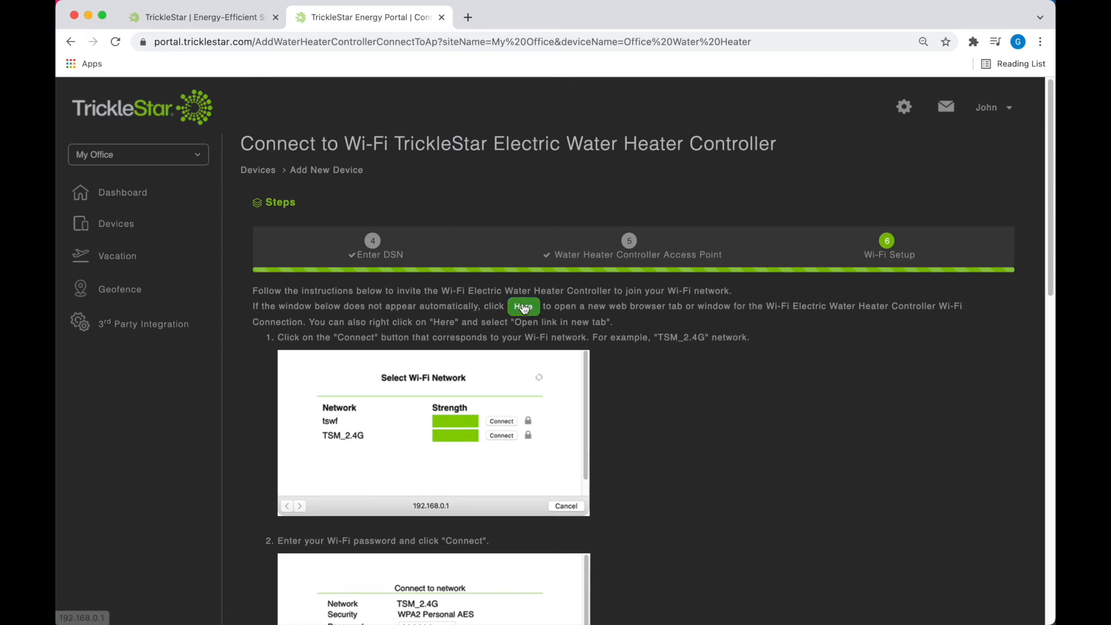
Step: On the 192.168.0.1 page, connect the controller to tswf using the network password
{"action": "left_click", "coordinate": [524, 307]}
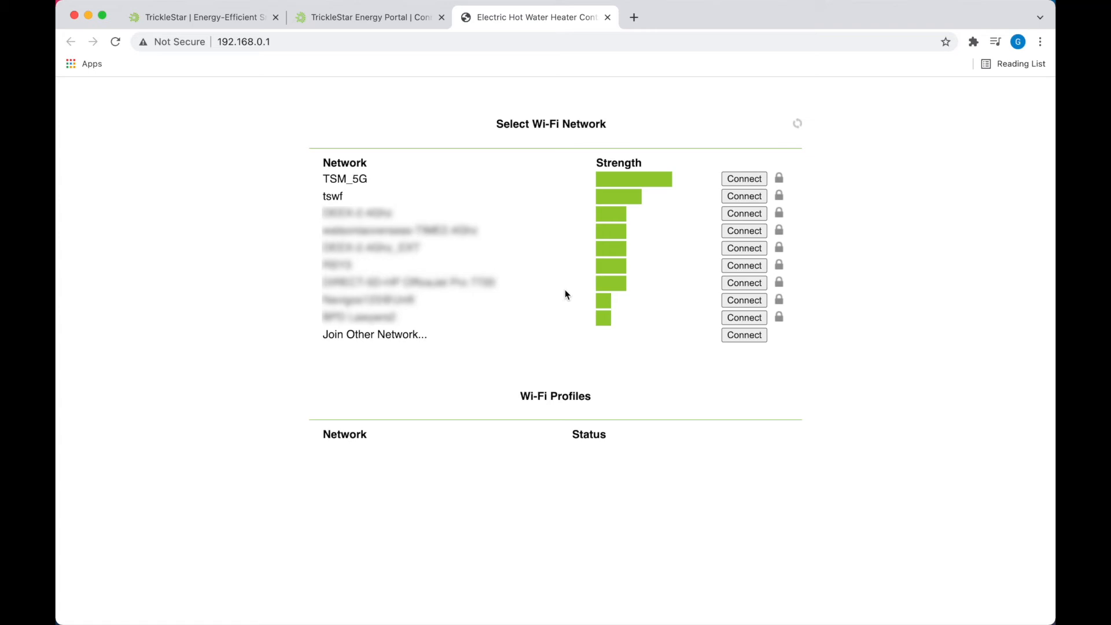
{"action": "left_click", "coordinate": [742, 196]}
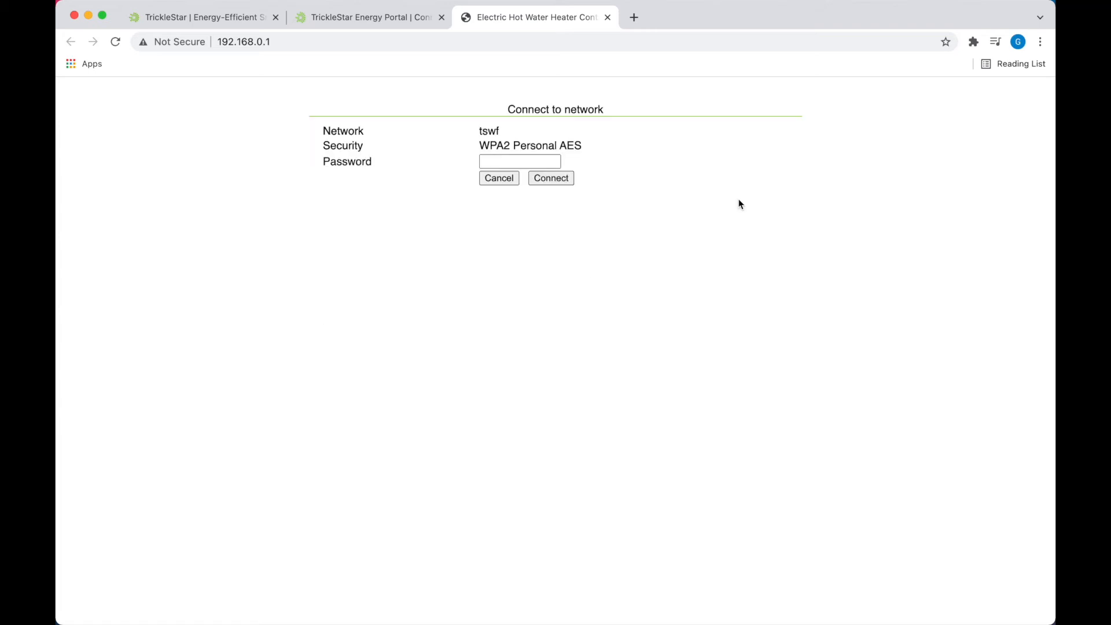
{"action": "left_click", "coordinate": [554, 162]}
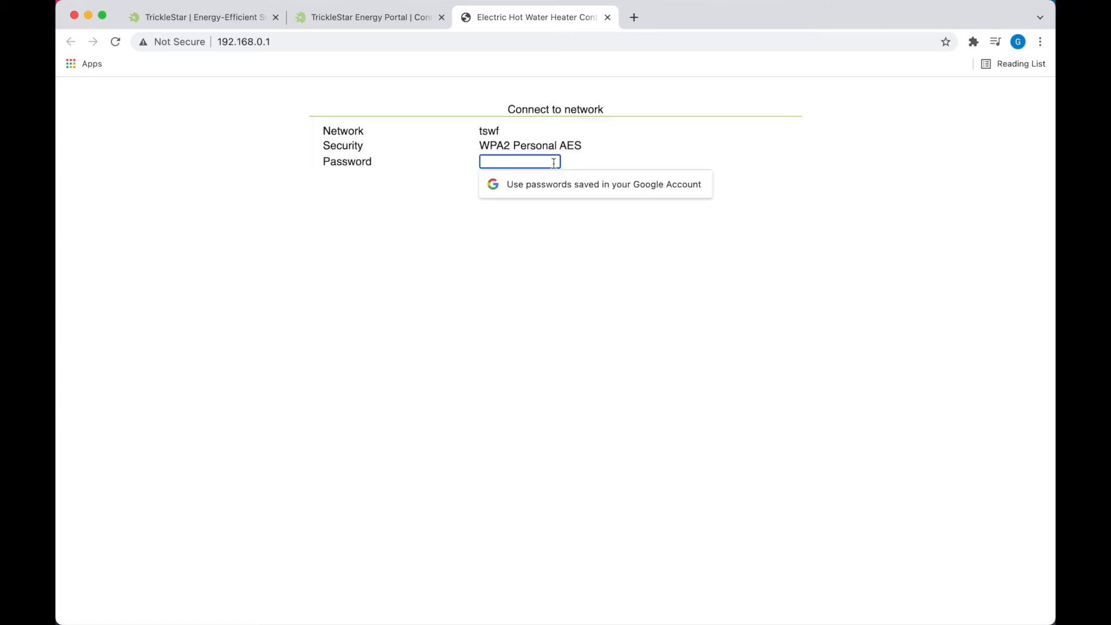
{"action": "type", "text": "••"}
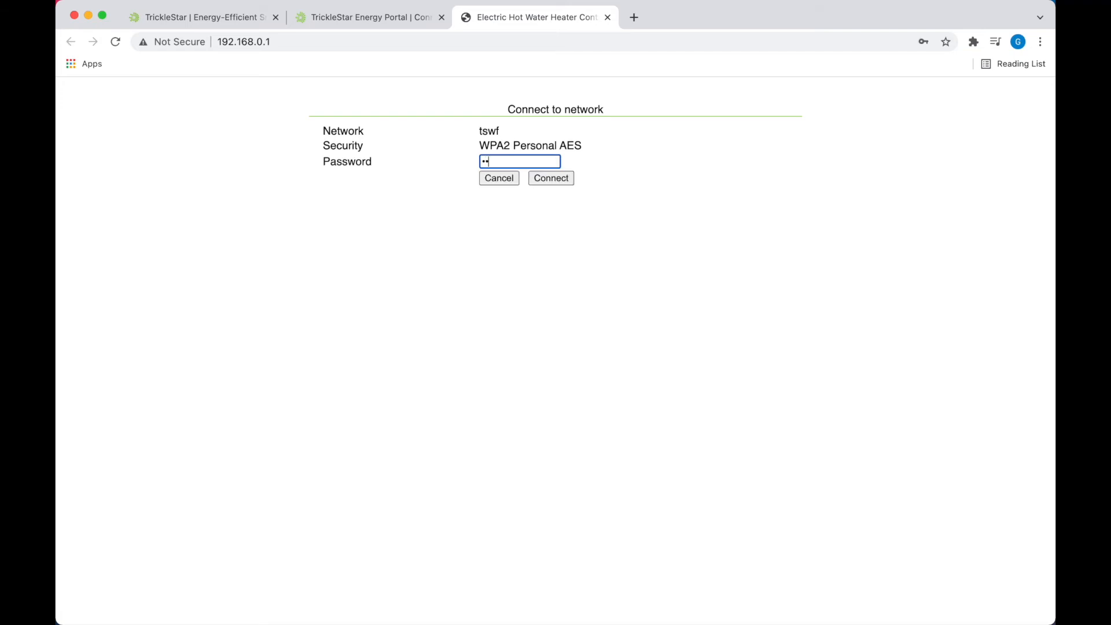
{"action": "type", "text": "••••••••••"}
{"action": "left_click", "coordinate": [559, 179]}
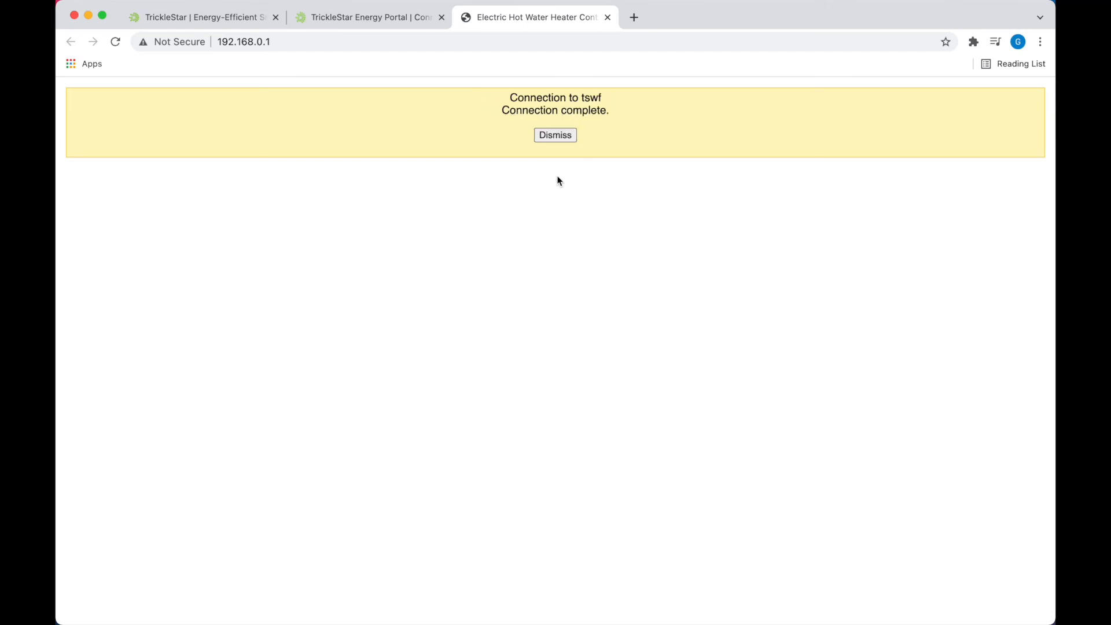
Step: Close the 192.168.0.1 tab and reconnect the Mac to the tswf network
{"action": "left_click", "coordinate": [608, 19]}
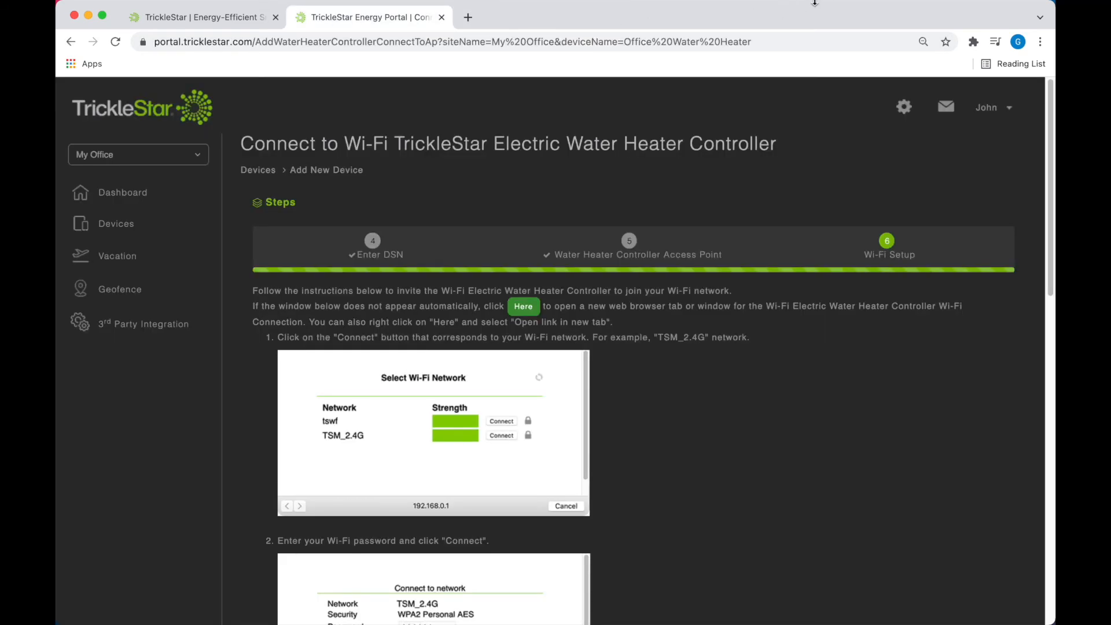
{"action": "mouse_move", "coordinate": [814, 1]}
{"action": "left_click", "coordinate": [869, 8]}
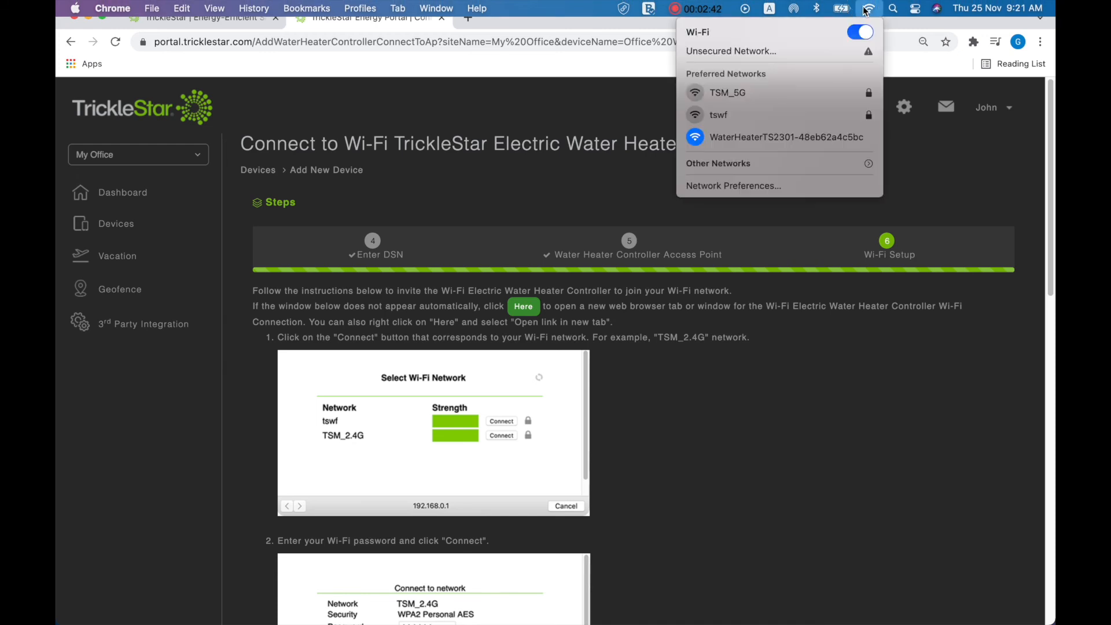
{"action": "left_click", "coordinate": [696, 117]}
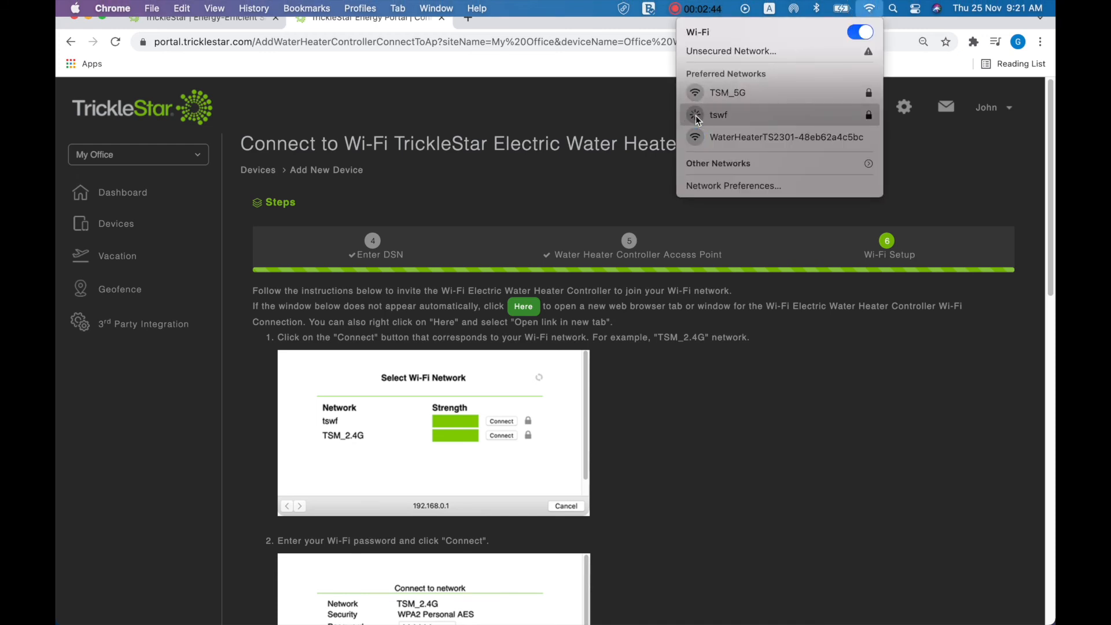
{"action": "left_click", "coordinate": [669, 413]}
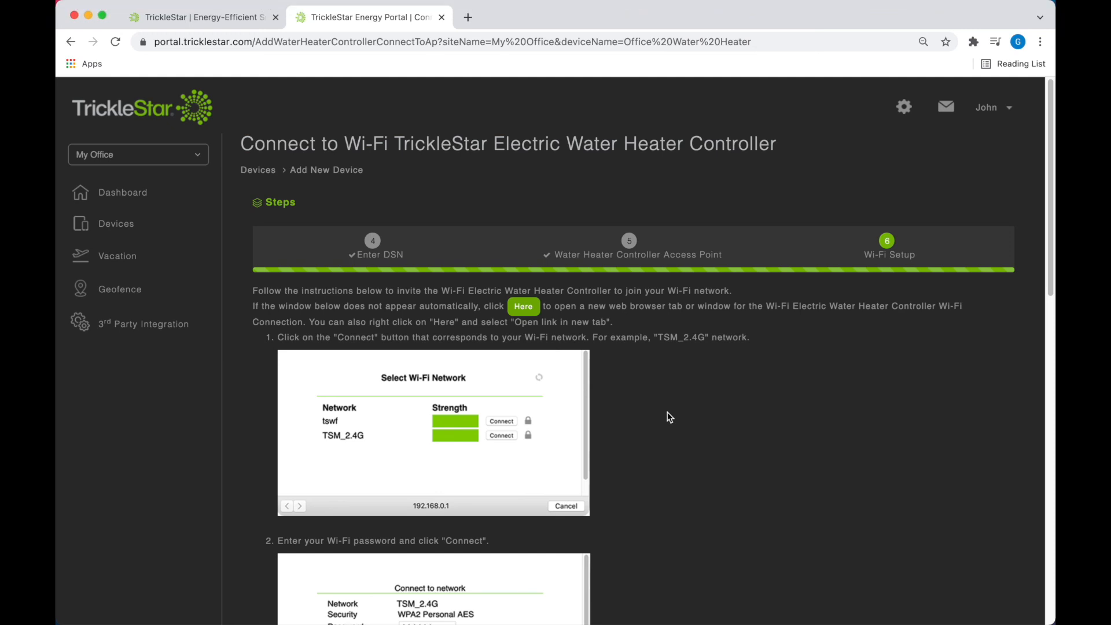
Step: Finish registering the controller with Done and acknowledge the online confirmation
{"action": "scroll", "coordinate": [668, 412], "scroll_direction": "down", "scroll_amount": 15}
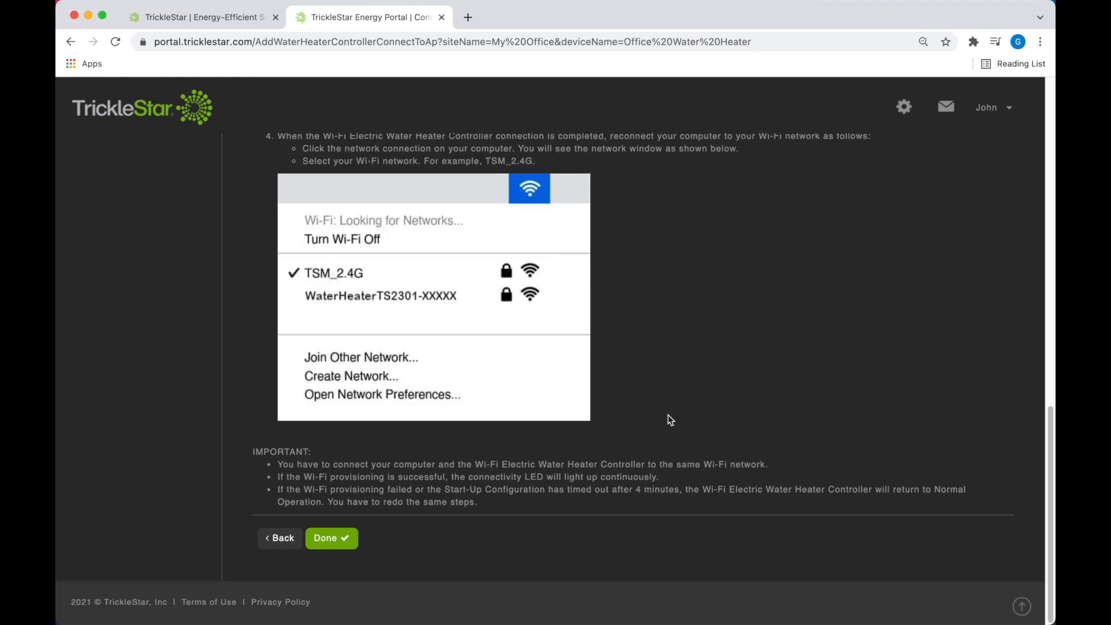
{"action": "left_click", "coordinate": [333, 542]}
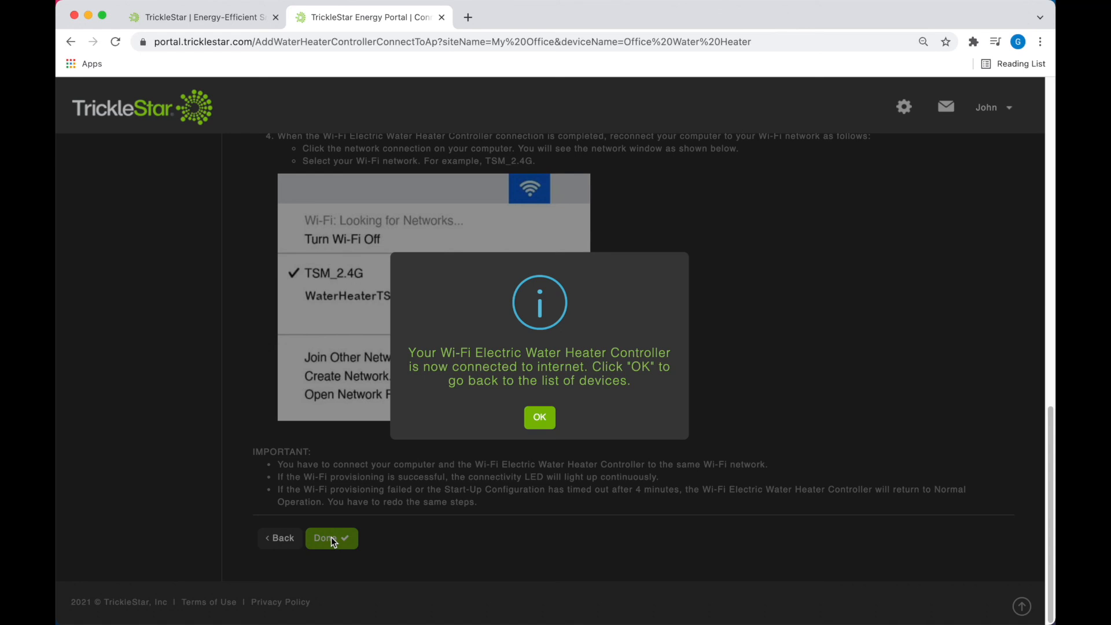
{"action": "left_click", "coordinate": [540, 418]}
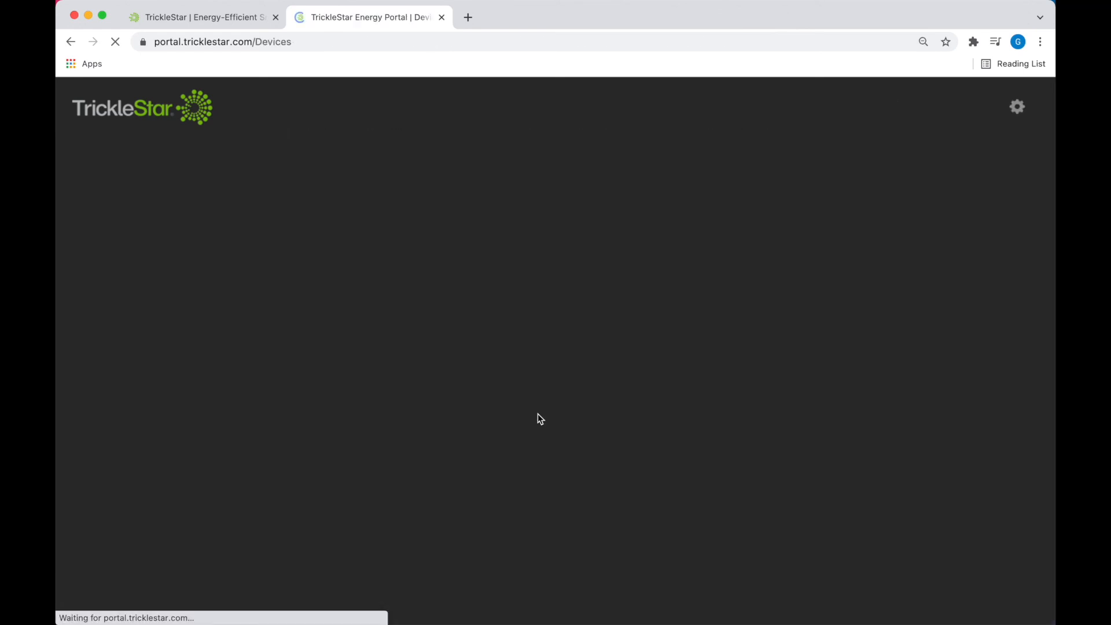